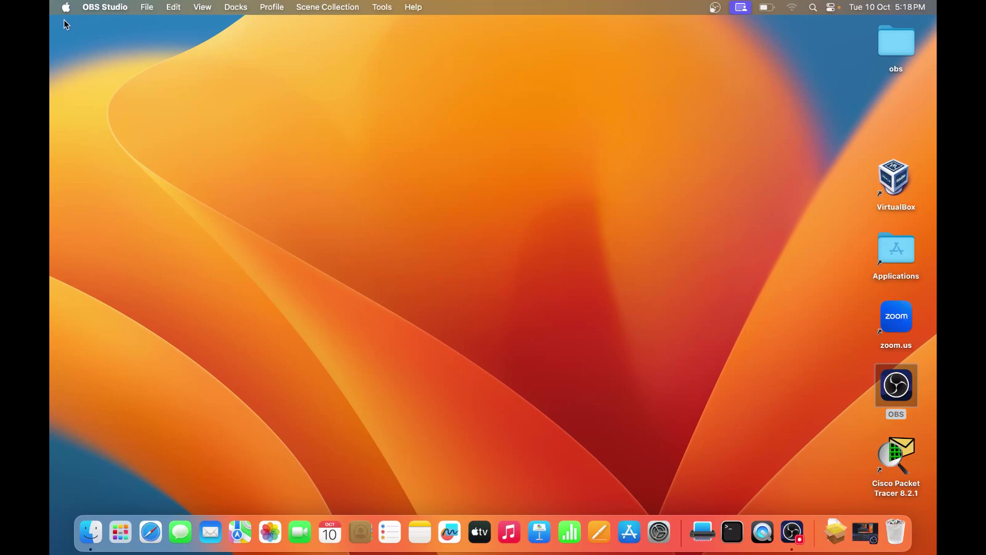
Check this Mac's model and specifications from the Apple menu, then close the window.
{"action": "left_click", "coordinate": [66, 7]}
{"action": "left_click", "coordinate": [73, 26]}
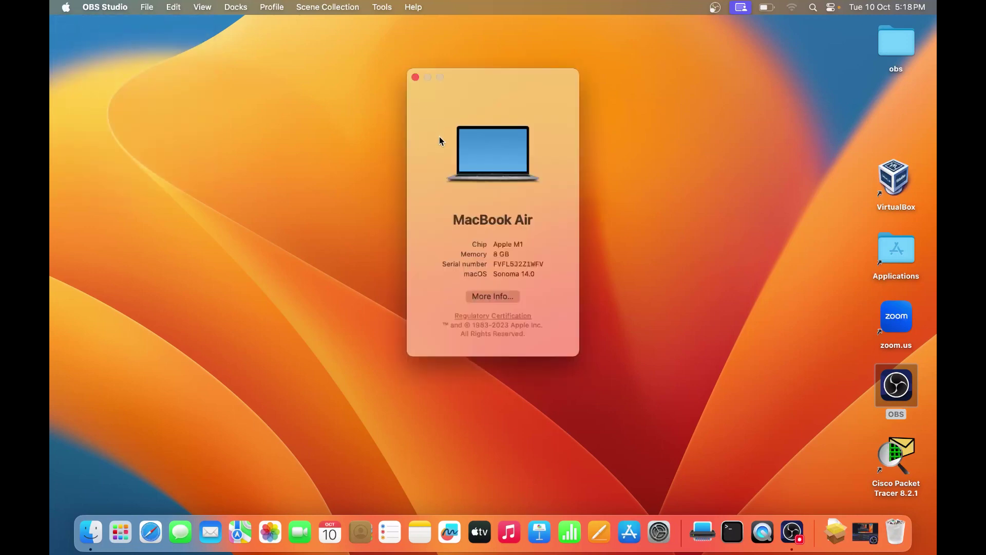
{"action": "left_click", "coordinate": [415, 78]}
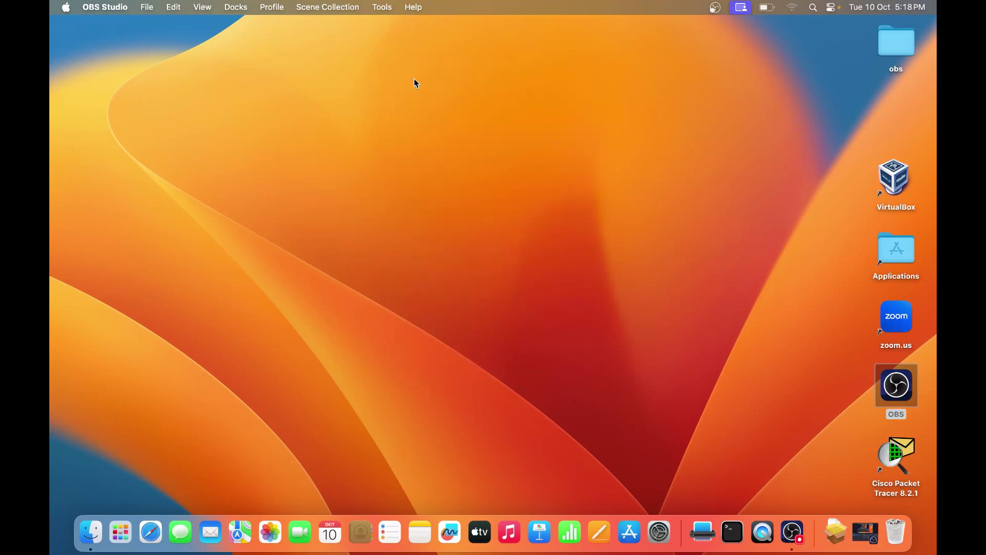
Launch Safari and search for 'python', removing the stray apostrophe from the search text.
{"action": "left_click", "coordinate": [160, 535]}
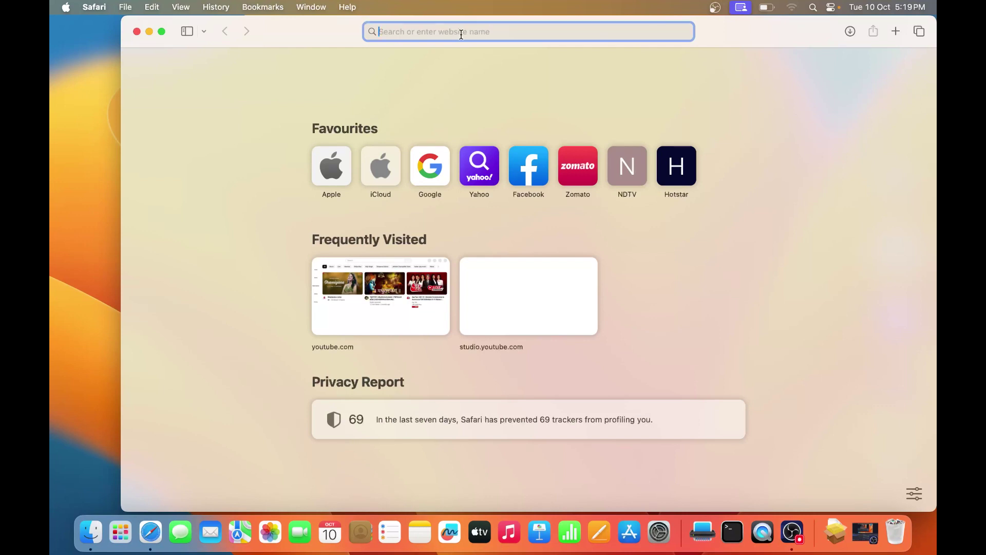
{"action": "type", "text": "python"}
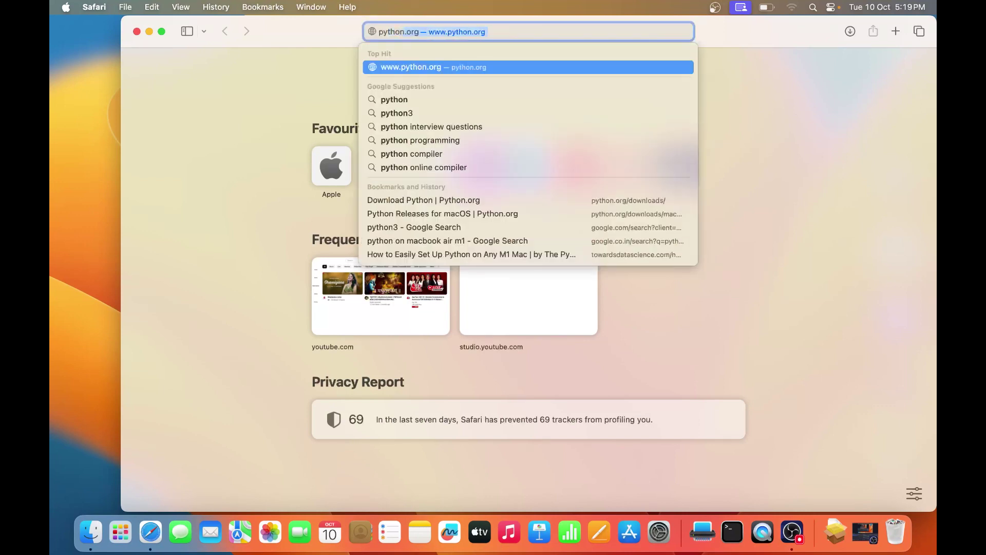
{"action": "type", "text": "'"}
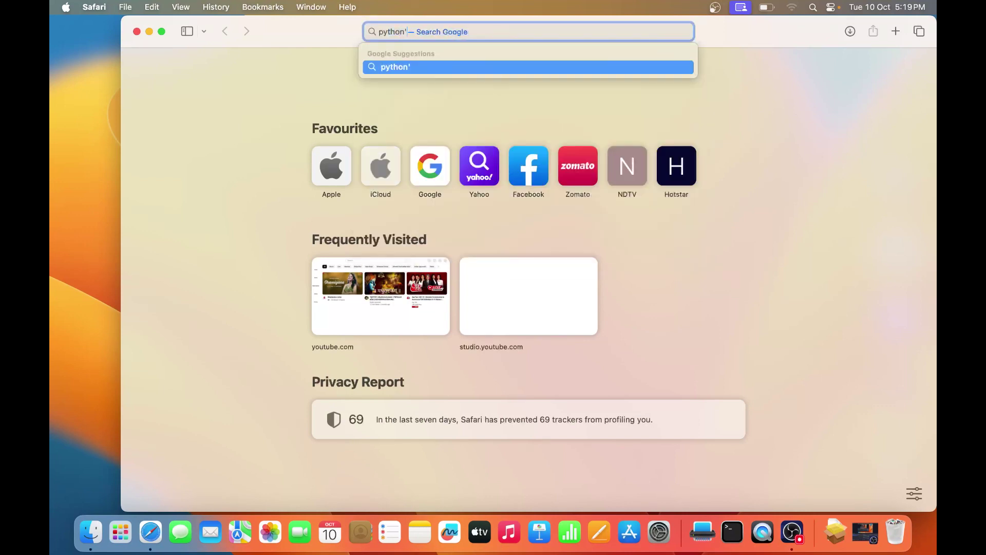
{"action": "key", "text": "Return"}
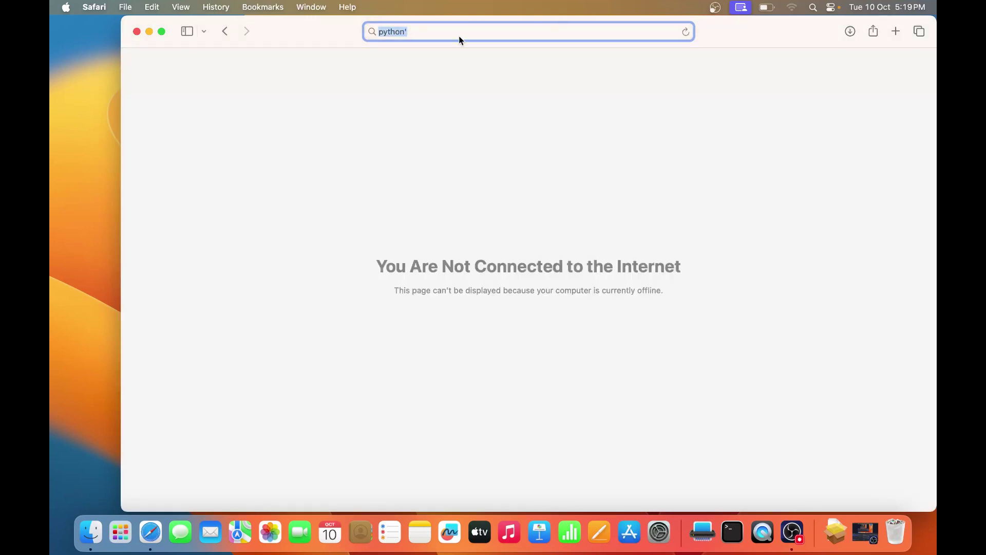
{"action": "left_click", "coordinate": [416, 29]}
{"action": "key", "text": "BackSpace"}
{"action": "key", "text": "super+a"}
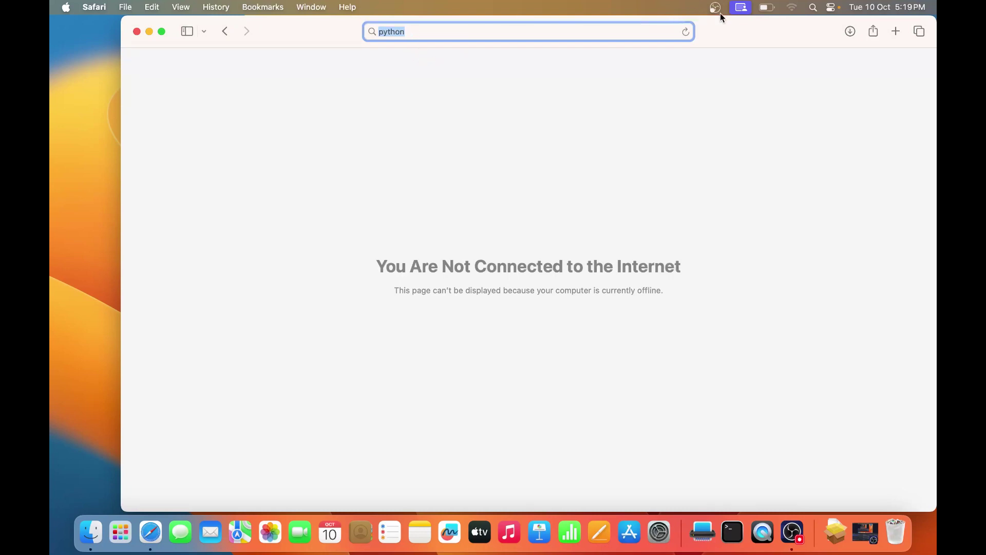
Join the iPhone's personal hotspot over Wi-Fi and reload the python search.
{"action": "left_click", "coordinate": [742, 9]}
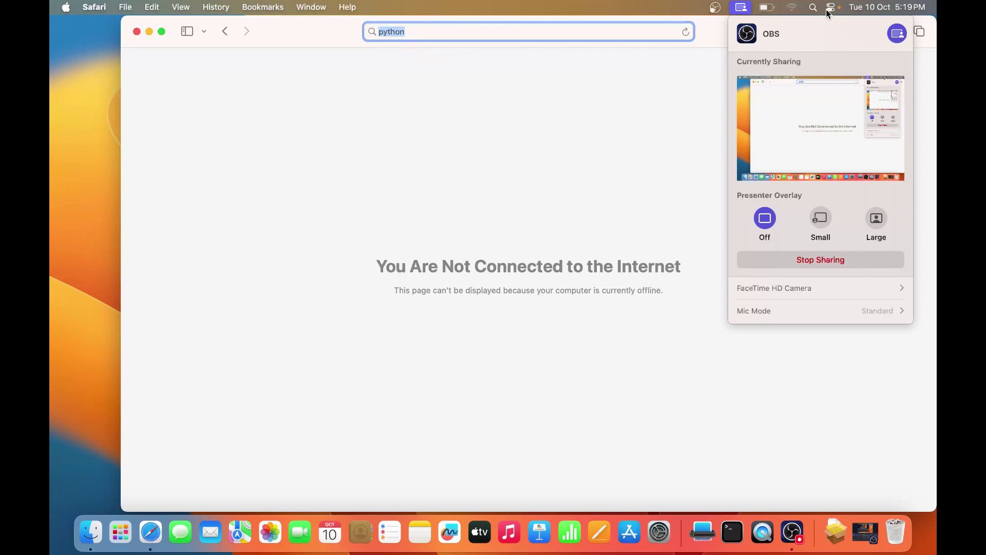
{"action": "left_click", "coordinate": [793, 8]}
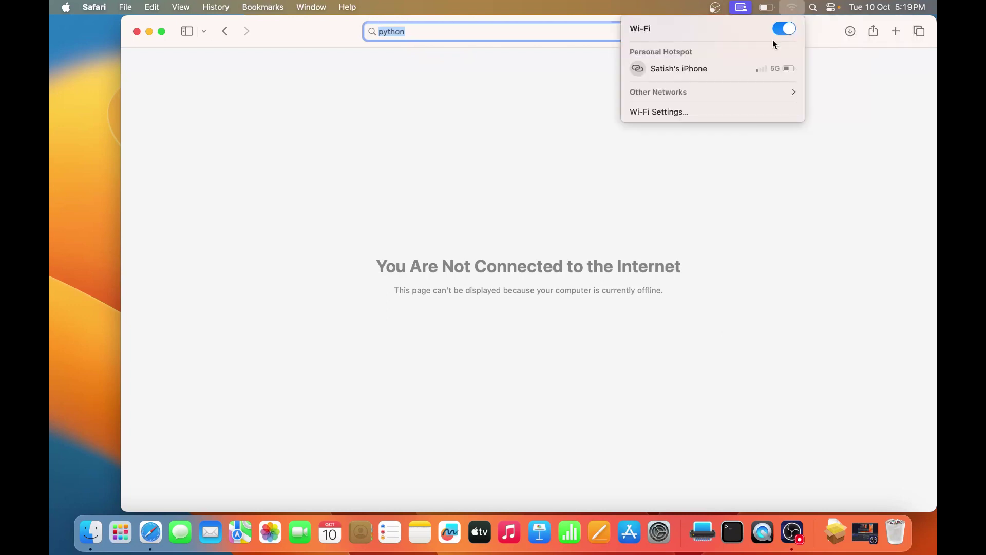
{"action": "left_click", "coordinate": [784, 70]}
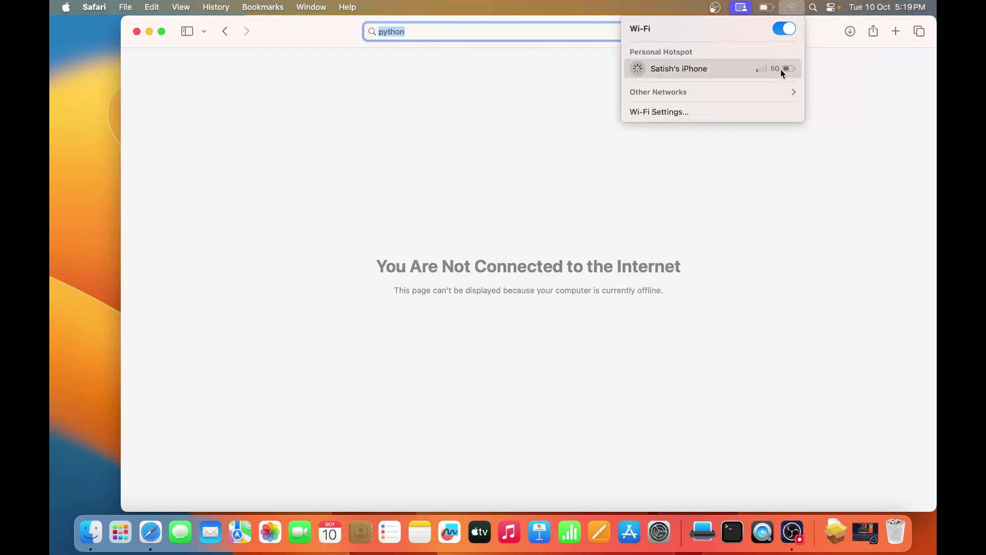
{"action": "left_click", "coordinate": [586, 106]}
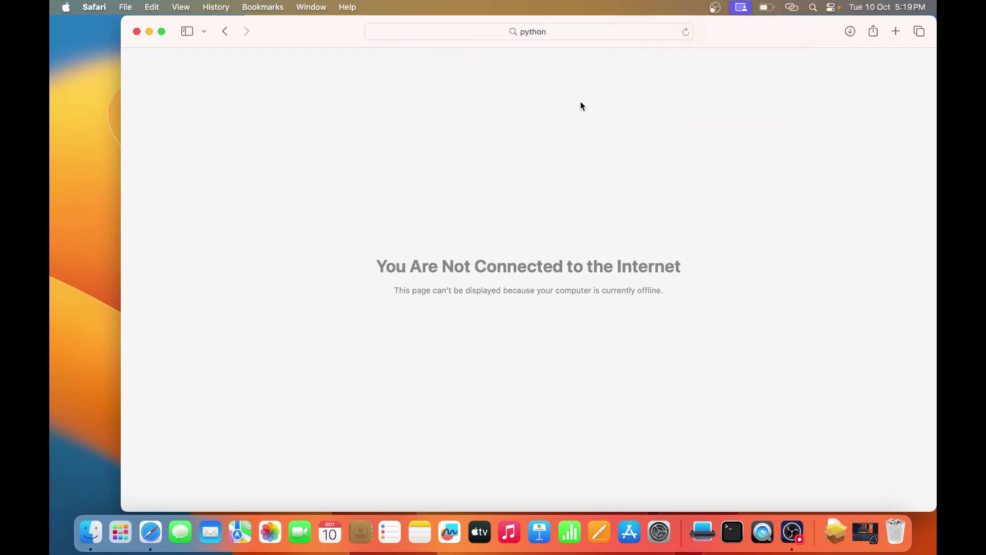
{"action": "left_click", "coordinate": [686, 33]}
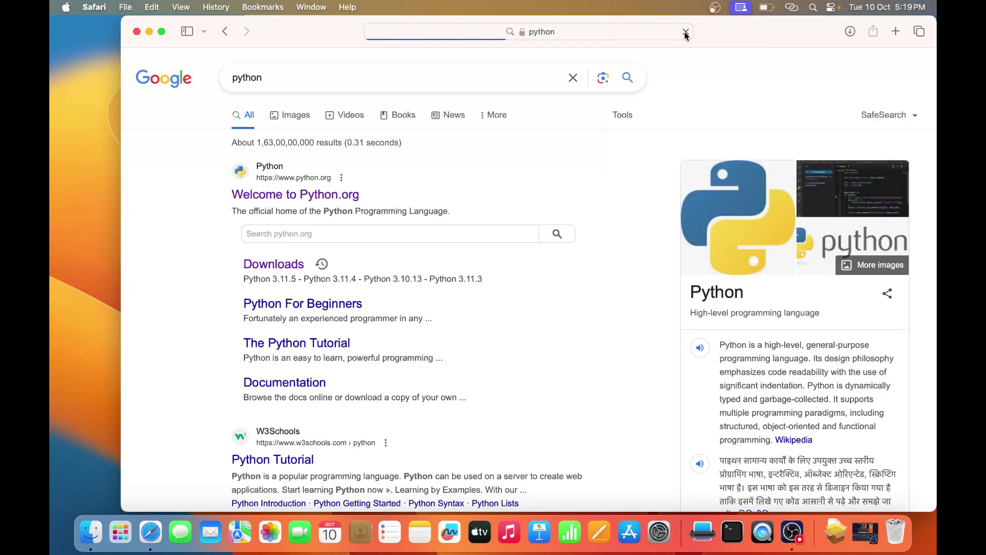
Download Python 3.12.0 for macOS from python.org and launch python-3.12.0-macos11.pkg.
{"action": "left_click", "coordinate": [283, 263]}
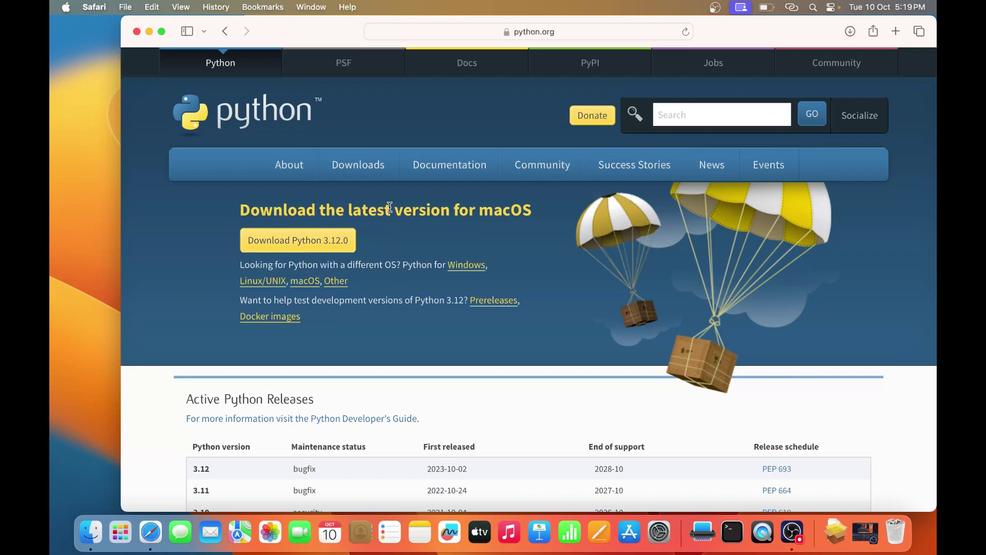
{"action": "left_click", "coordinate": [322, 247]}
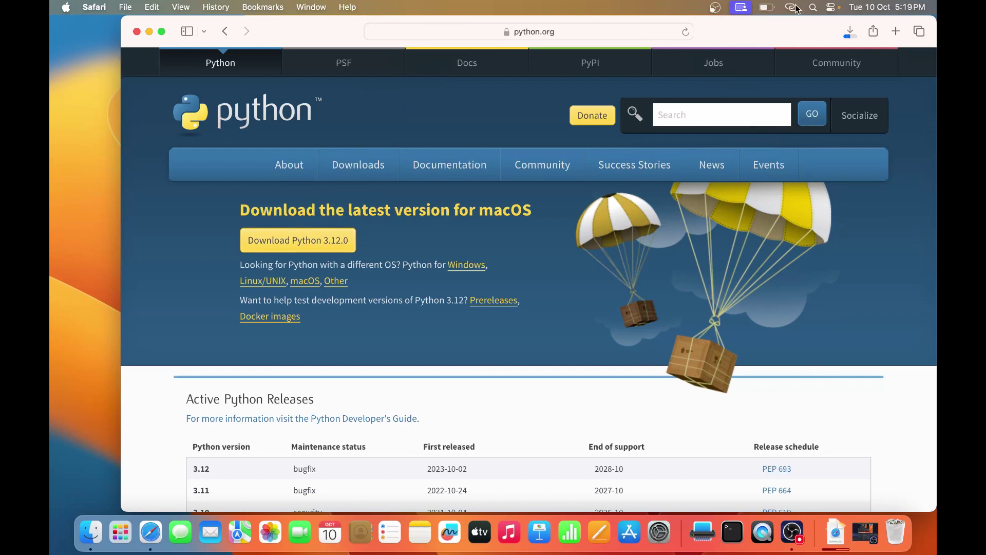
{"action": "left_click", "coordinate": [849, 32]}
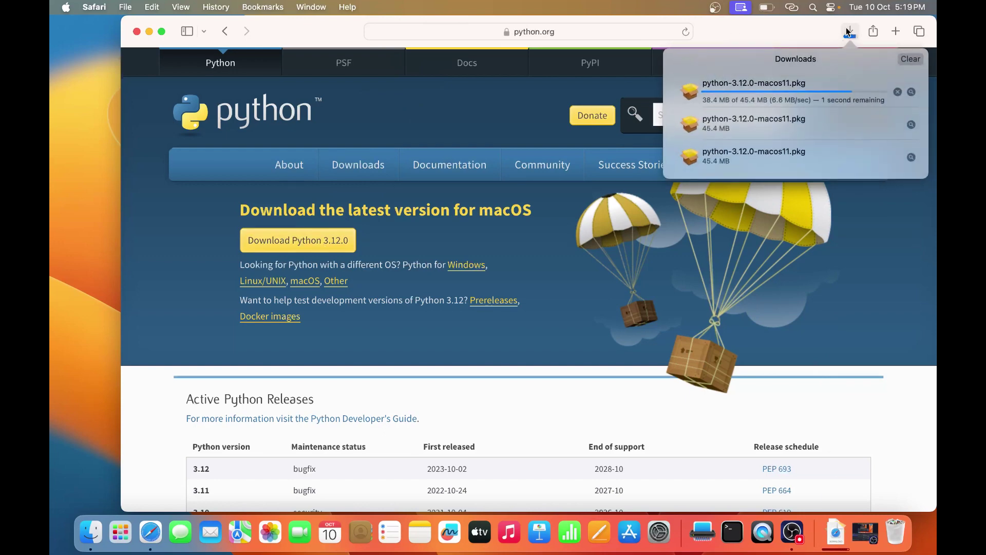
{"action": "left_click", "coordinate": [784, 100]}
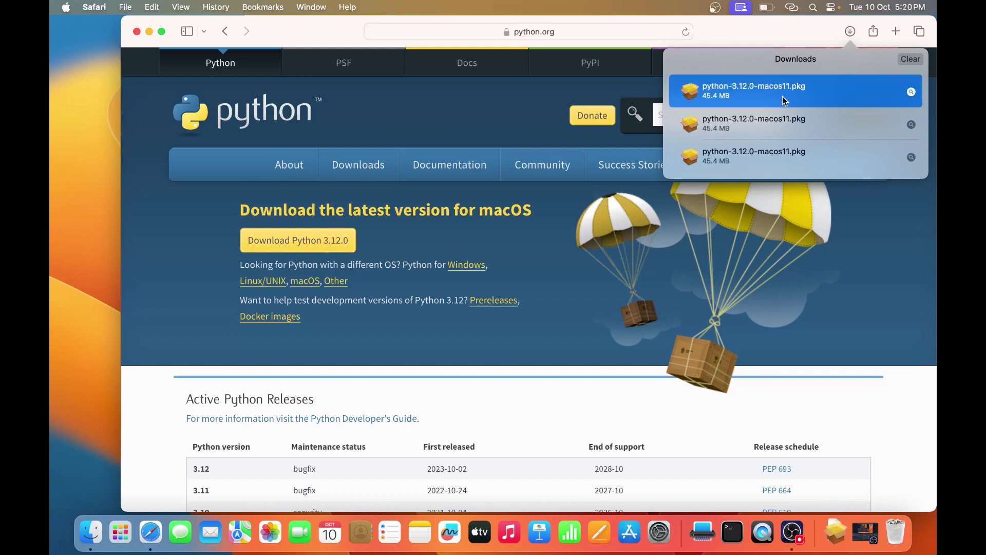
{"action": "double_click", "coordinate": [785, 100]}
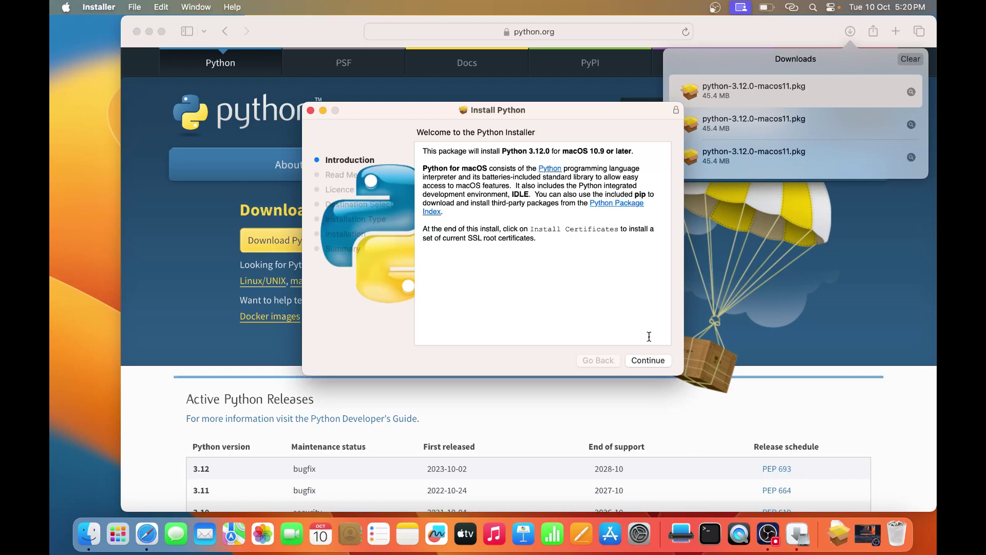
Open the python-3.12.0 installer package from the Downloads folder.
{"action": "left_click", "coordinate": [849, 33]}
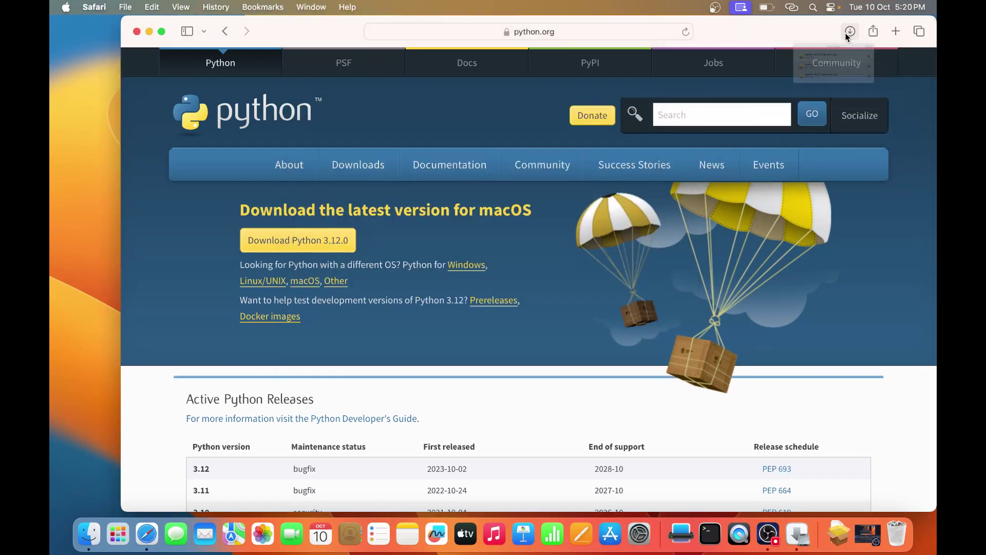
{"action": "left_click", "coordinate": [829, 530]}
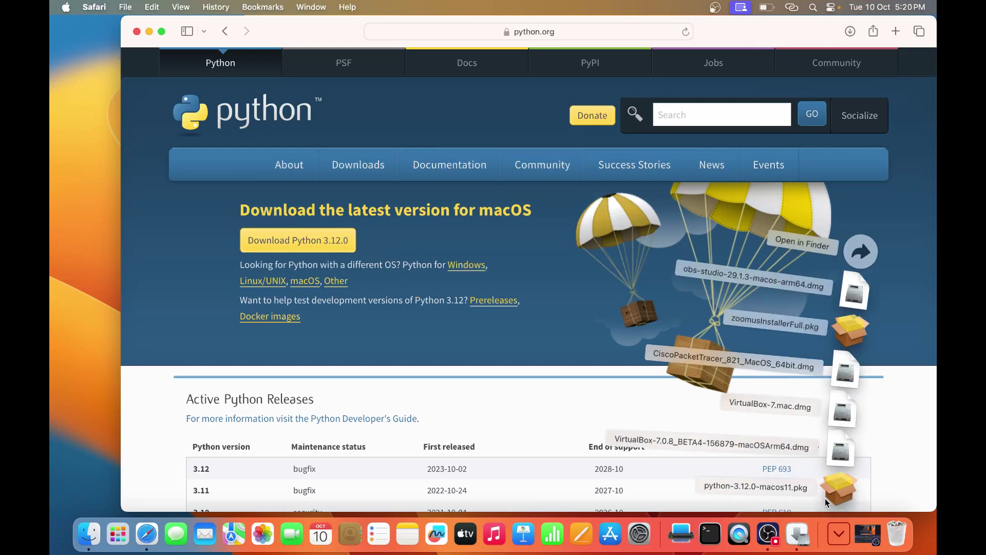
{"action": "left_click", "coordinate": [835, 492]}
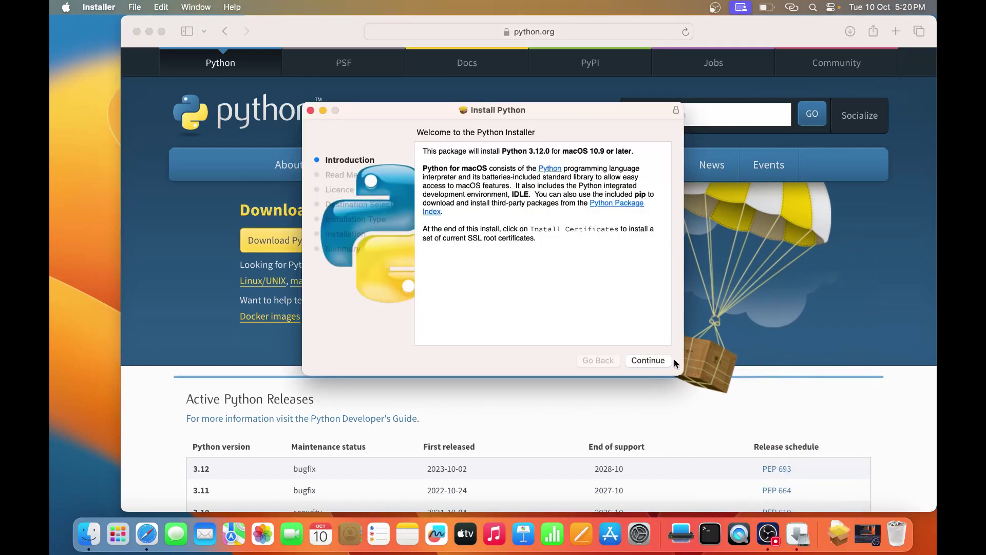
Accept the licence and start the standard install on Macintosh HD, entering the admin password.
{"action": "left_click", "coordinate": [658, 361]}
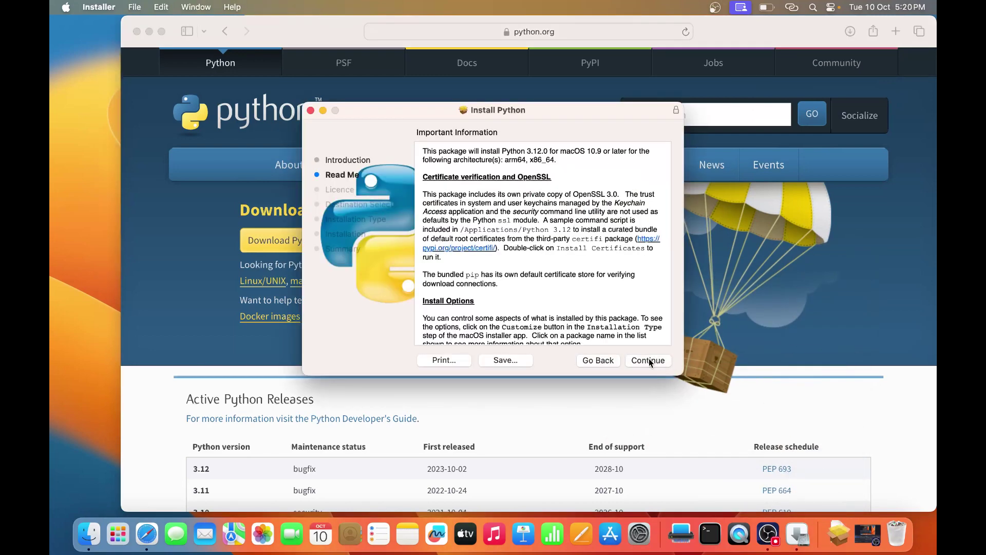
{"action": "left_click", "coordinate": [649, 358]}
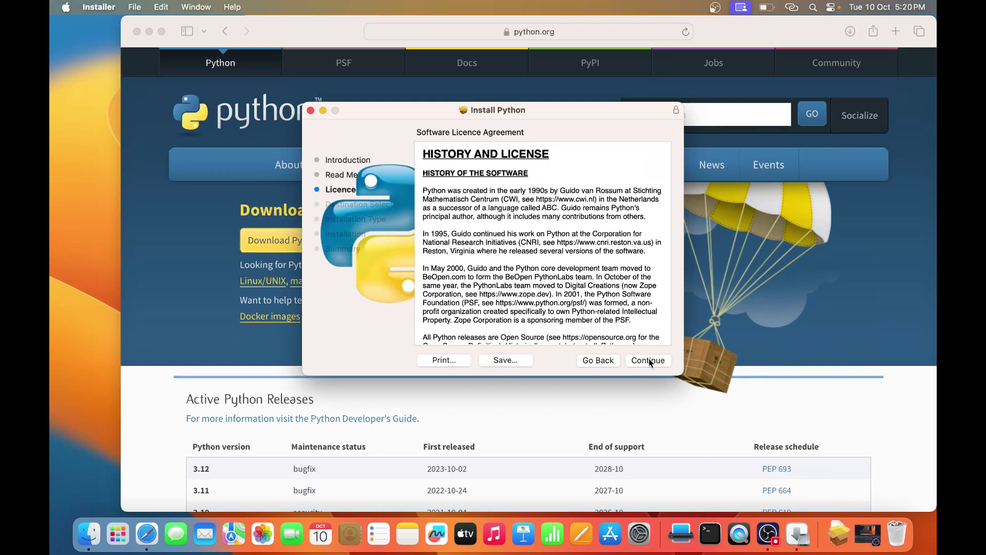
{"action": "left_click", "coordinate": [649, 359]}
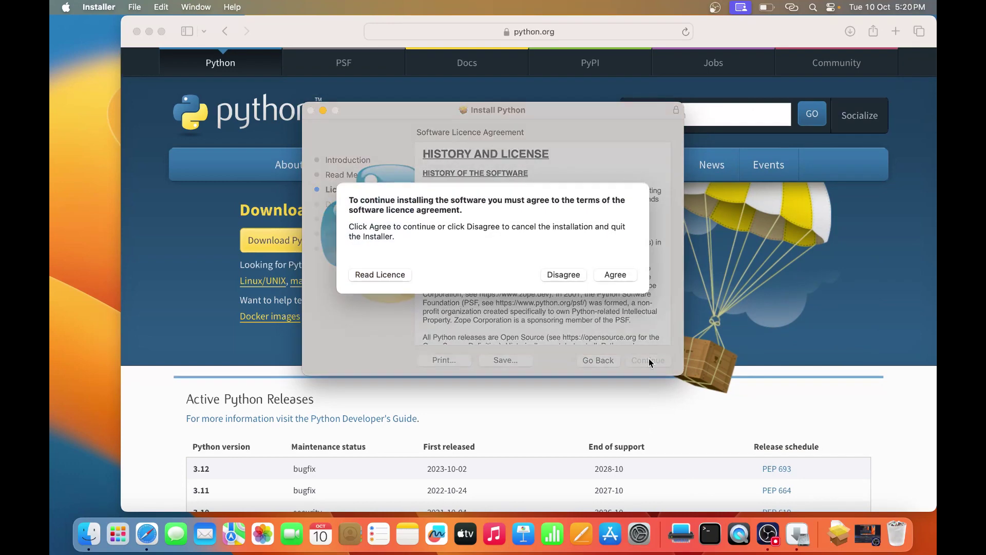
{"action": "left_click", "coordinate": [612, 277]}
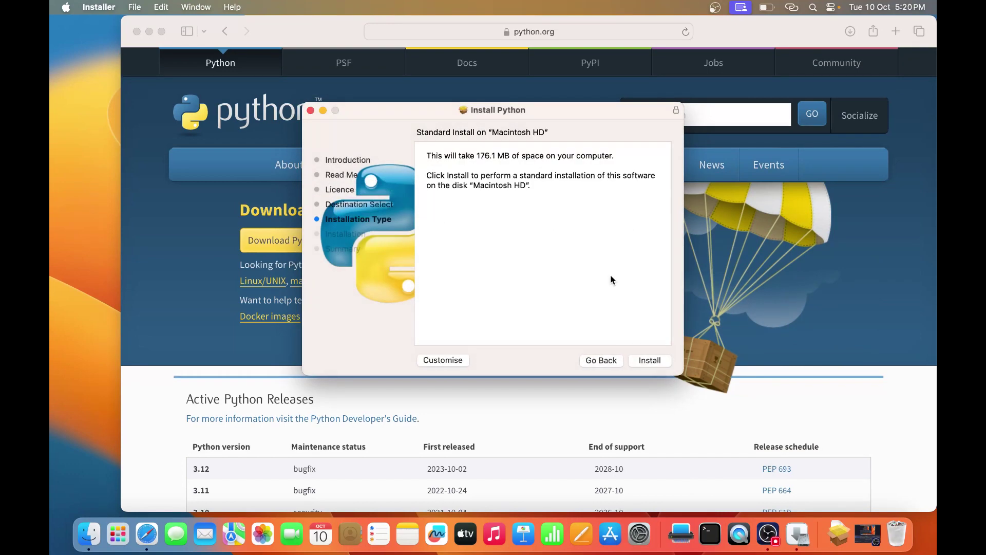
{"action": "left_click", "coordinate": [651, 361]}
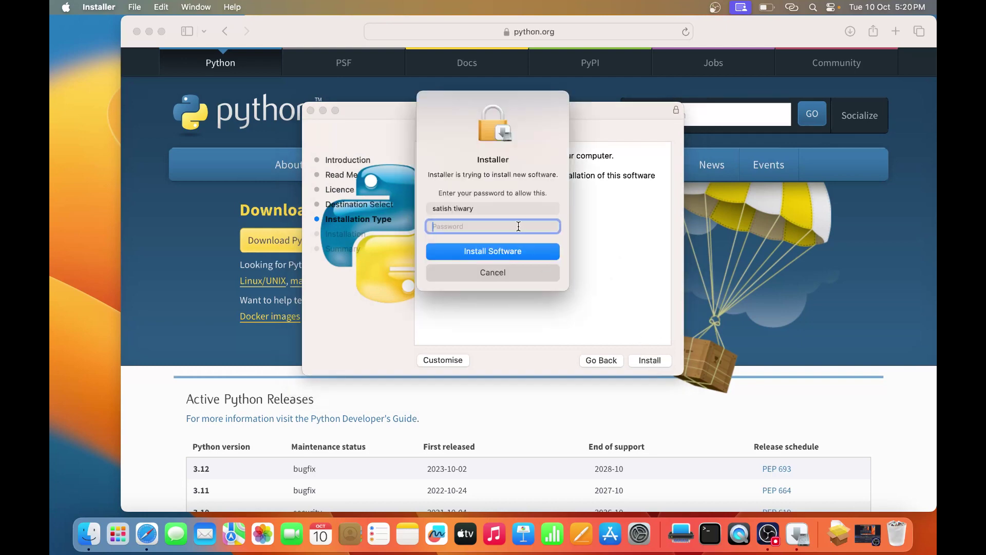
{"action": "key", "text": "Return"}
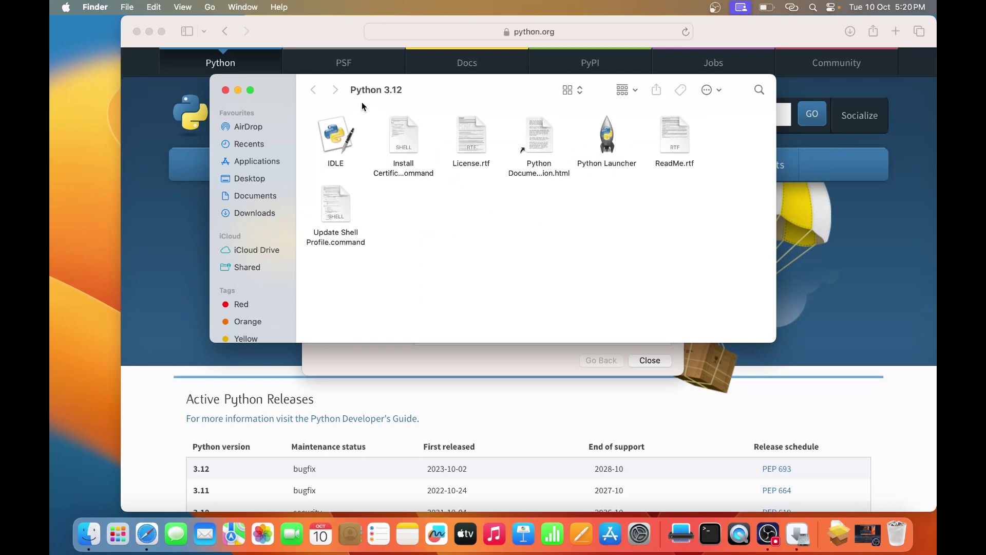
Close the Python 3.12 folder, the python.org window and the finished installer, keeping the package.
{"action": "left_click", "coordinate": [225, 91]}
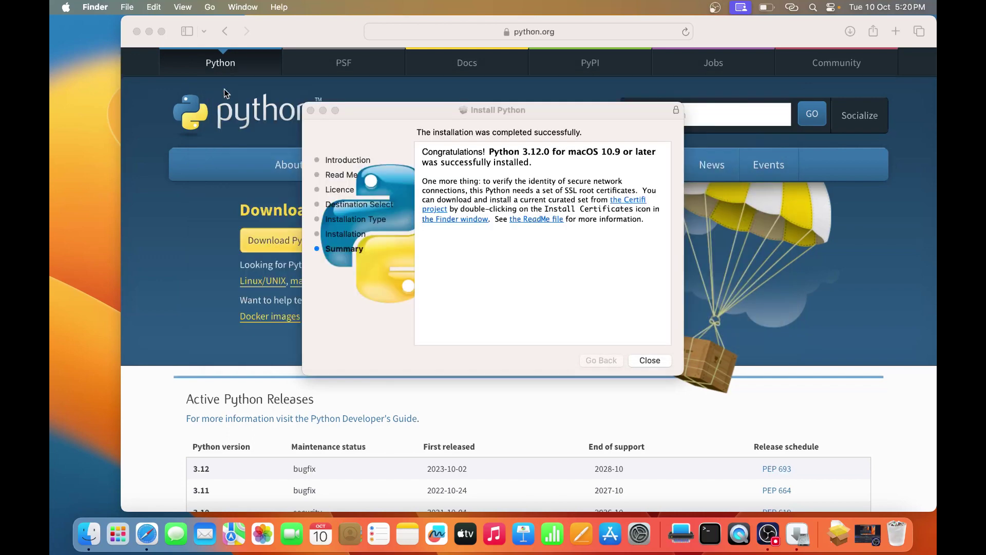
{"action": "left_click", "coordinate": [138, 32]}
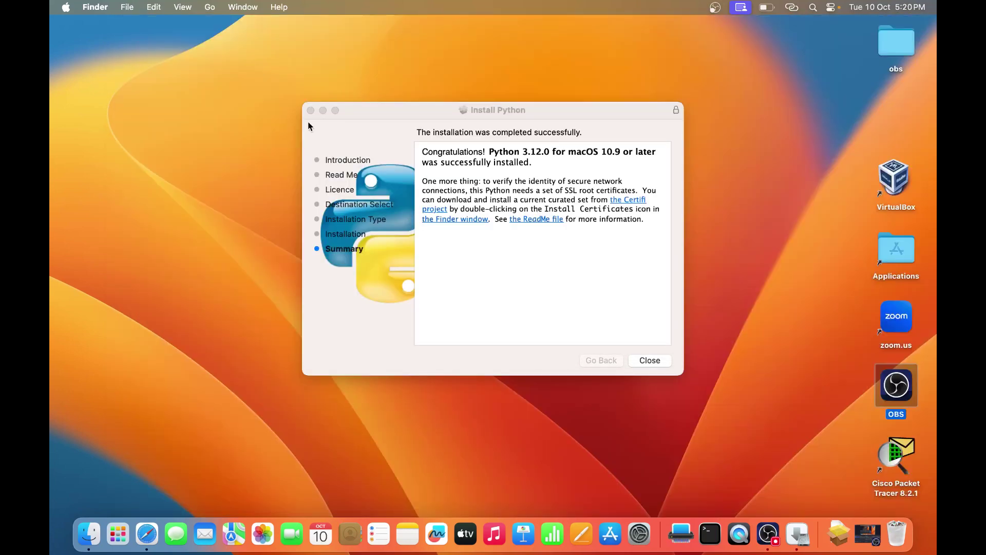
{"action": "left_click", "coordinate": [663, 361]}
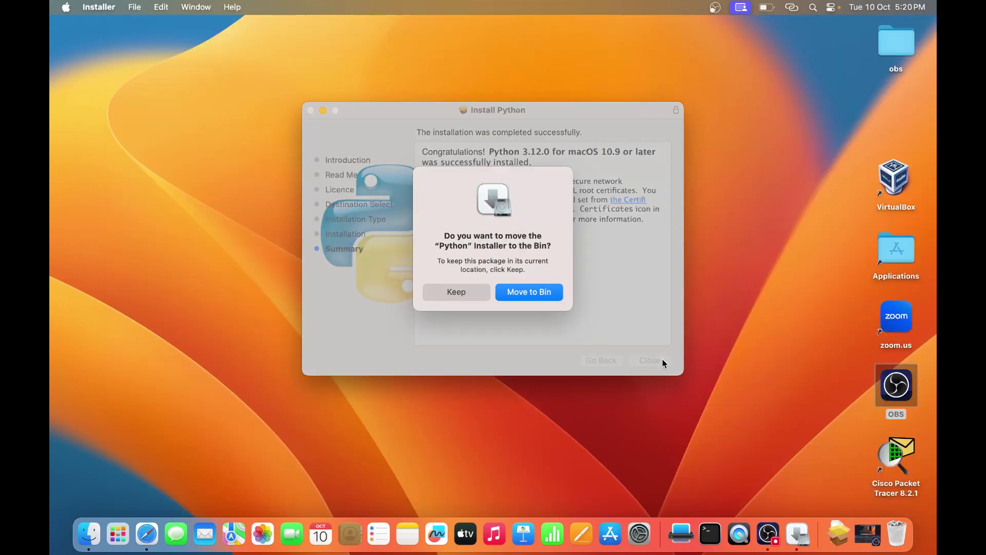
{"action": "left_click", "coordinate": [463, 295]}
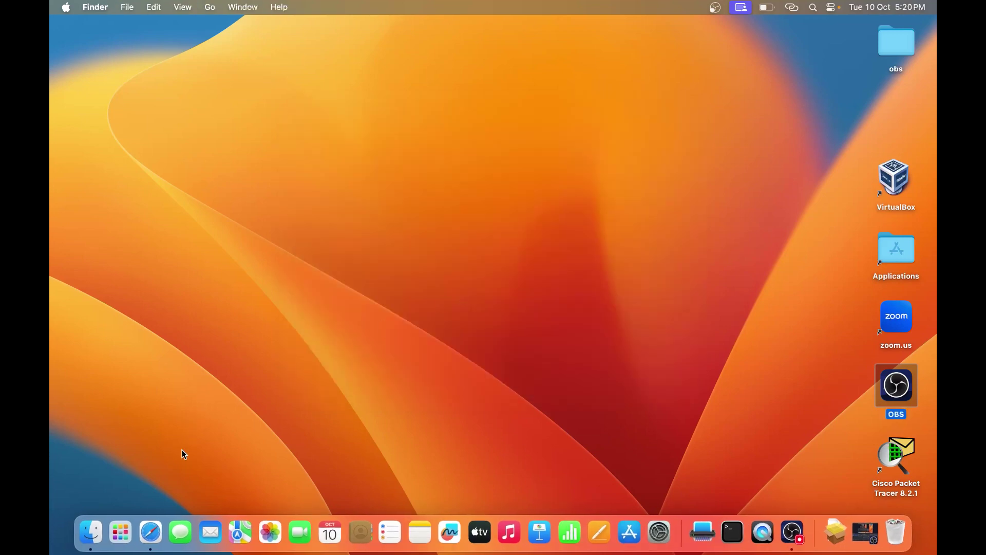
Search Launchpad for 'ter' and launch Terminal.
{"action": "left_click", "coordinate": [120, 534]}
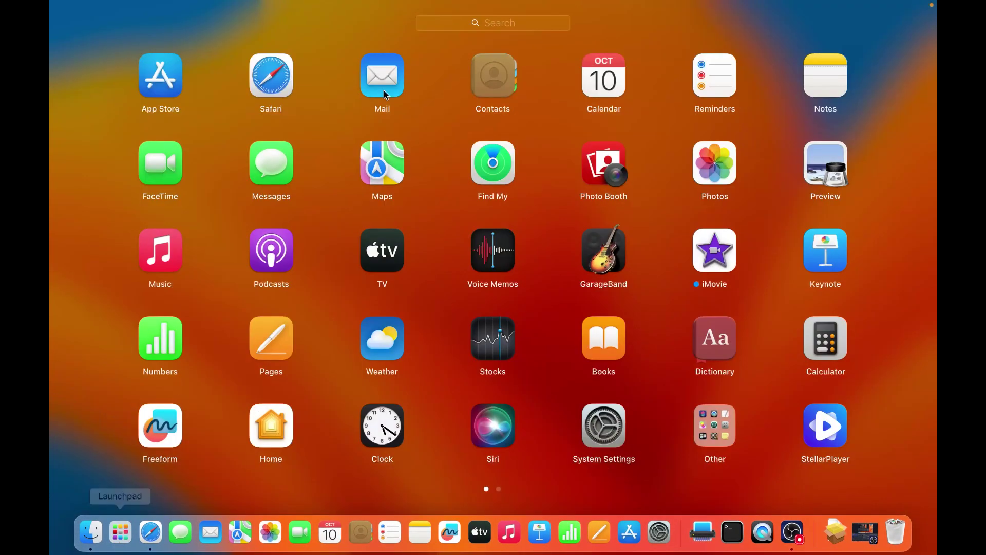
{"action": "left_click", "coordinate": [482, 25]}
{"action": "type", "text": "ter"}
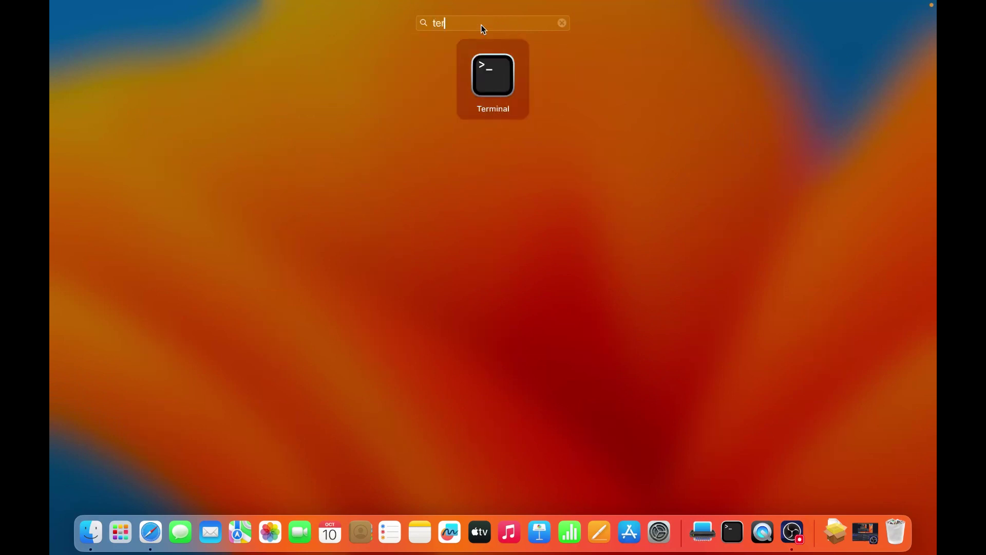
{"action": "left_click", "coordinate": [492, 93]}
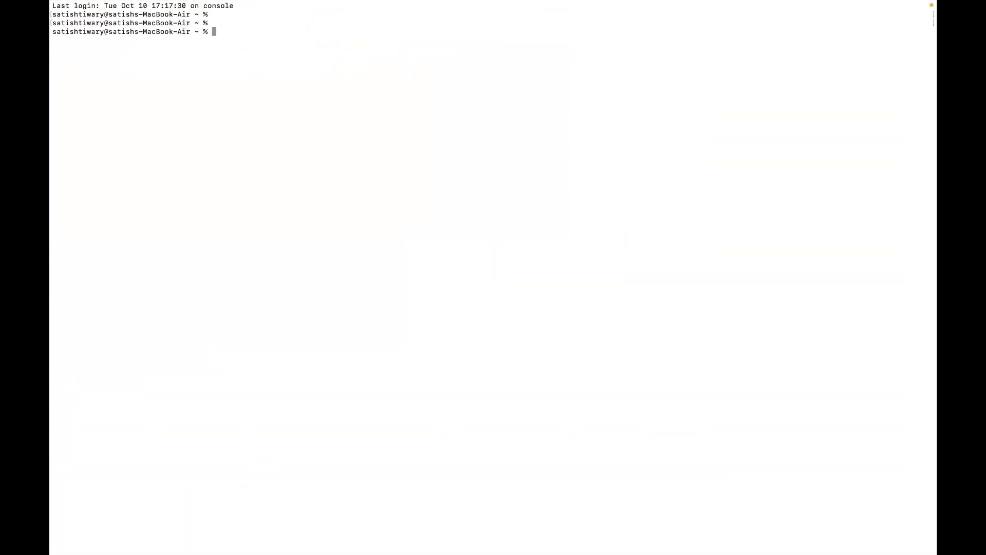
Run python3 --version to confirm Python 3.12.0, then close the Terminal window.
{"action": "type", "text": "pyth"}
{"action": "type", "text": "on3 --ver"}
{"action": "type", "text": "sion"}
{"action": "key", "text": "Return"}
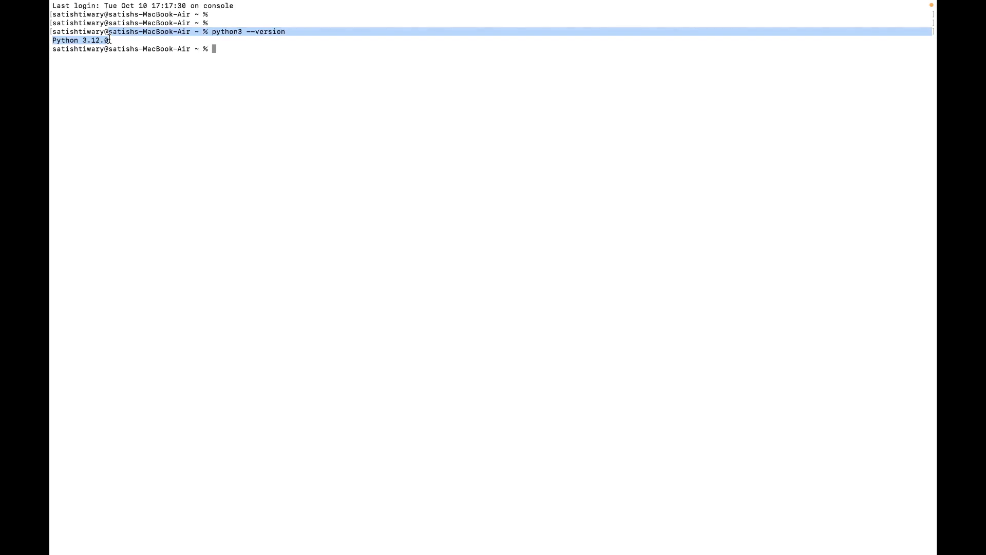
{"action": "left_click", "coordinate": [165, 70]}
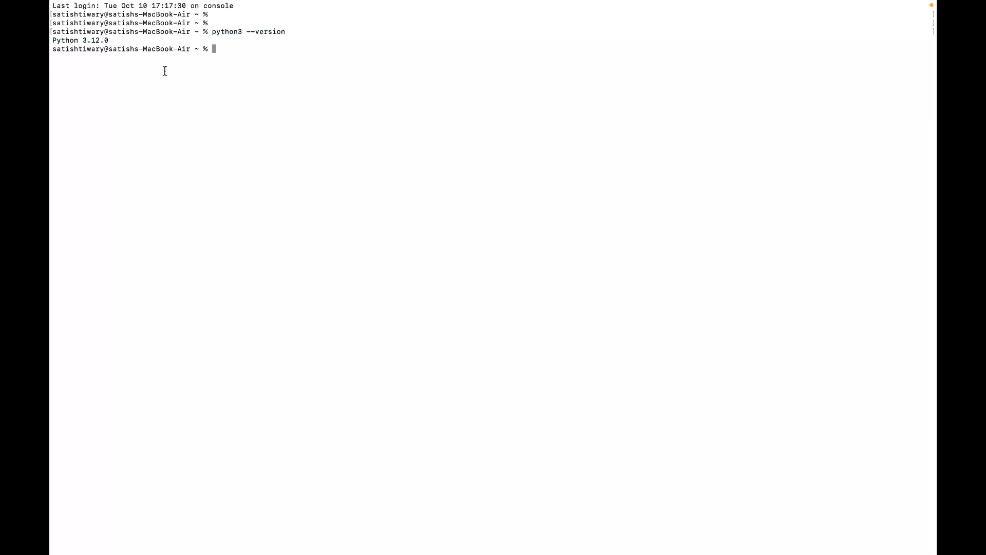
{"action": "mouse_move", "coordinate": [94, 3]}
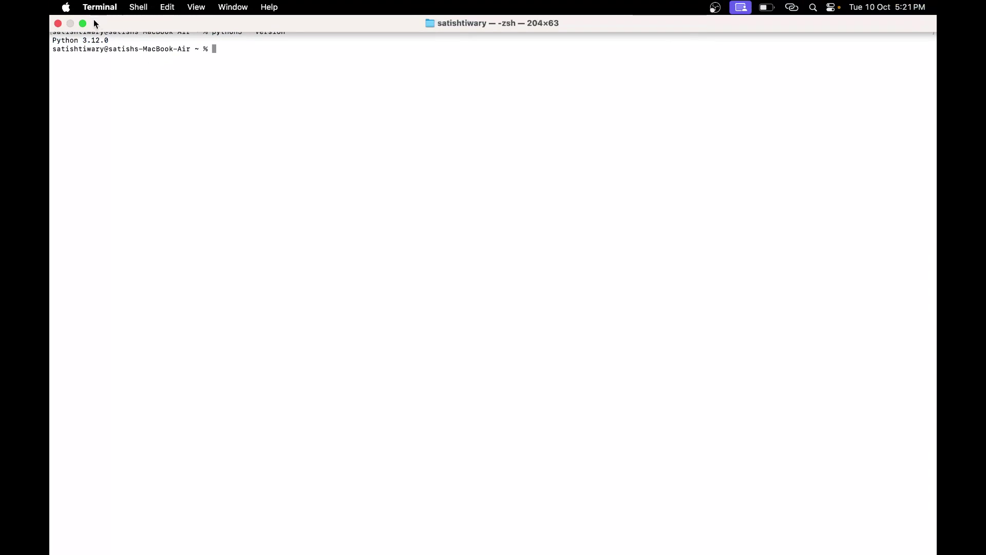
{"action": "left_click", "coordinate": [58, 24]}
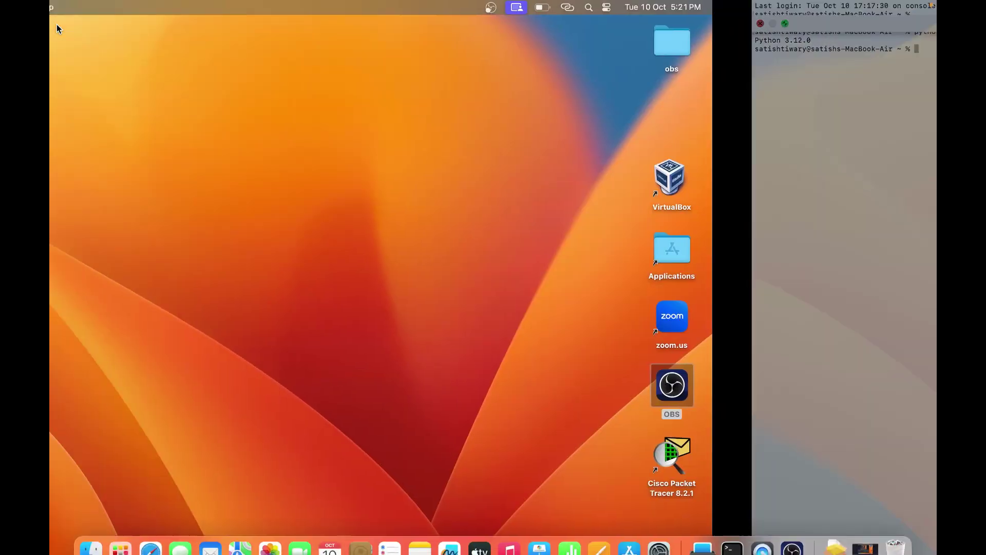